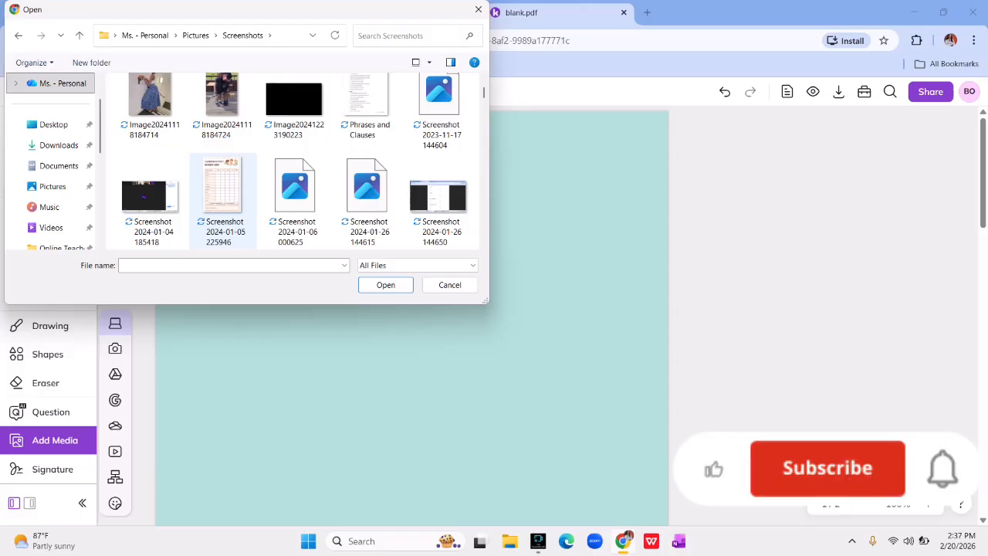
pyautogui.scroll(-3, 293, 162)
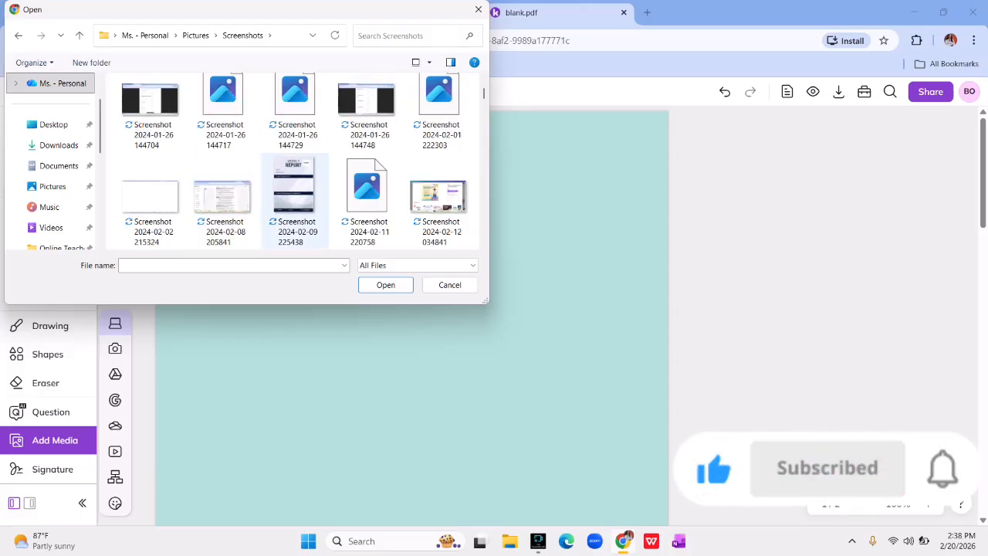
pyautogui.scroll(-5, 293, 201)
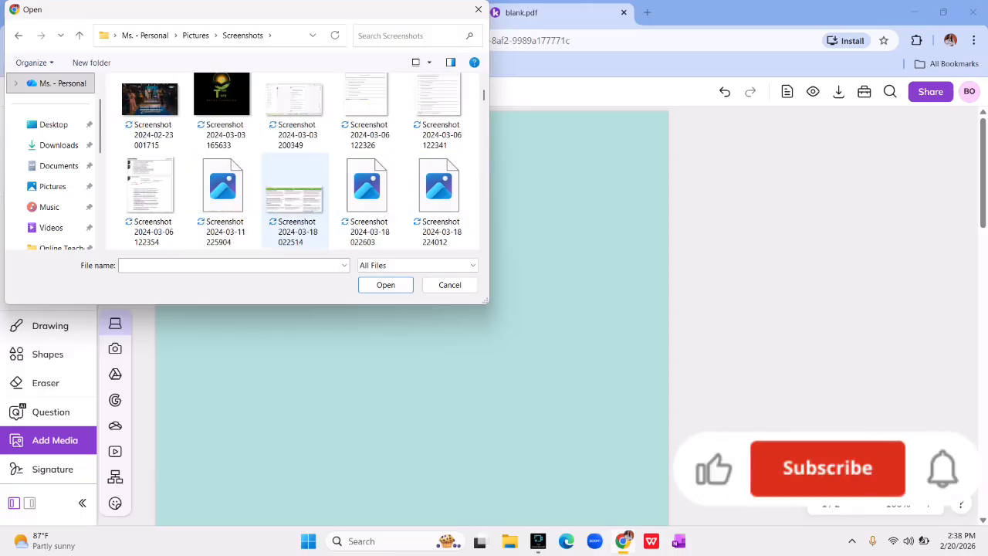
pyautogui.scroll(-1, 224, 185)
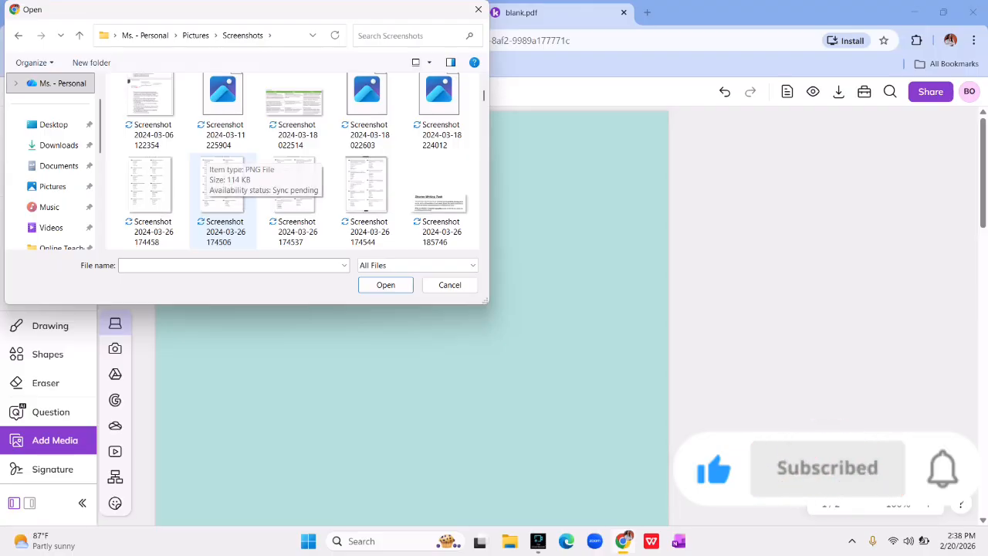
pyautogui.click(151, 193)
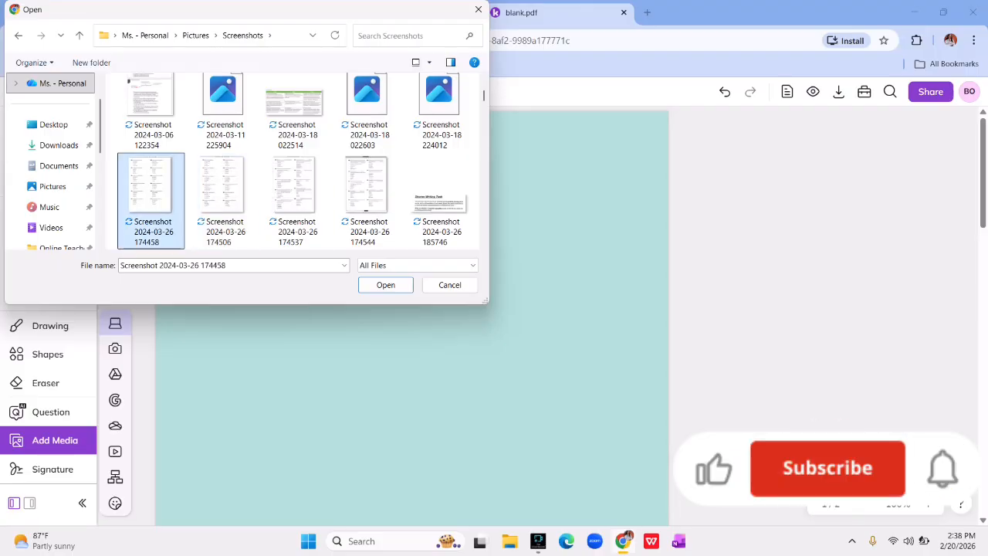
pyautogui.click(386, 285)
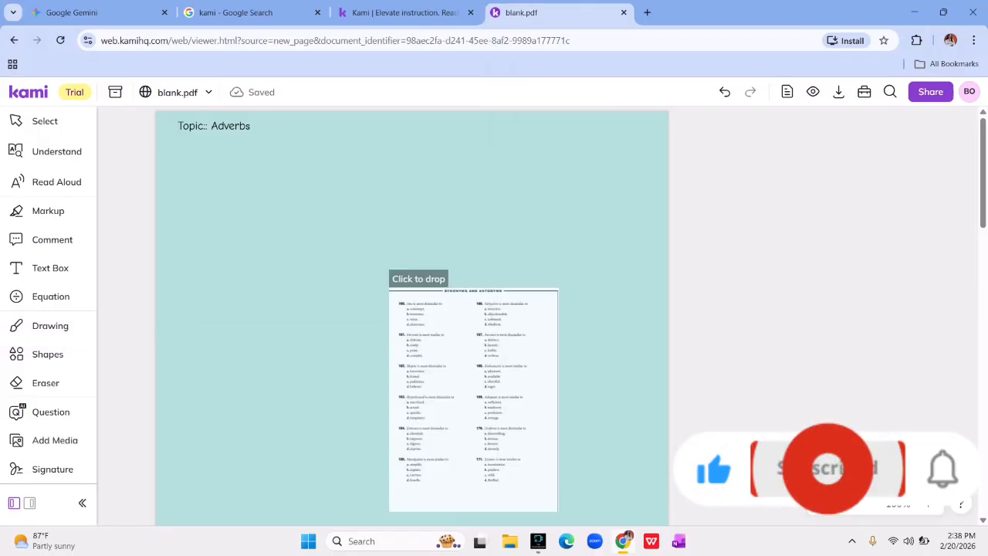
pyautogui.click(188, 166)
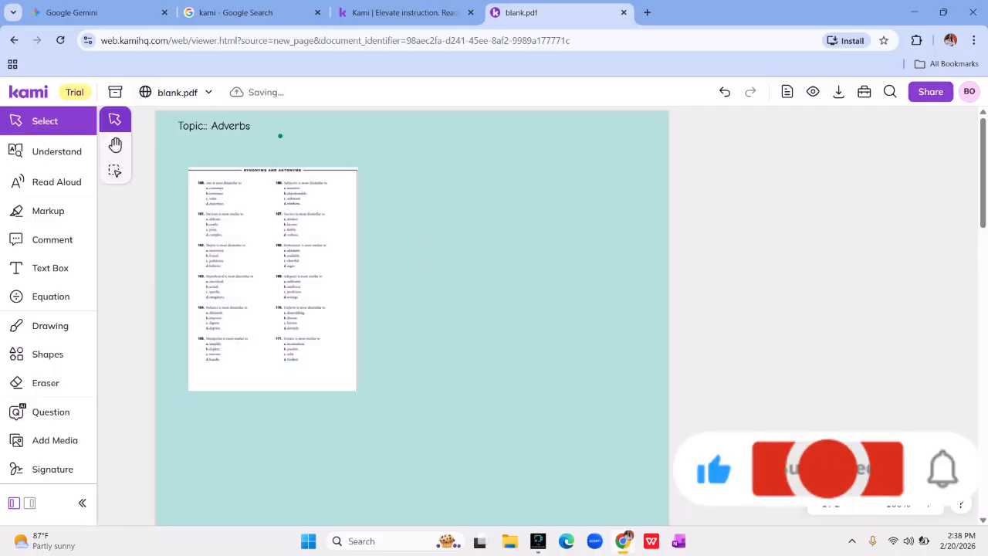
# Step: Enlarge the synonyms and antonyms worksheet image proportionally and move it directly under the "Topic:: Adverbs" heading
pyautogui.moveTo(358, 392); pyautogui.dragTo(426, 483)
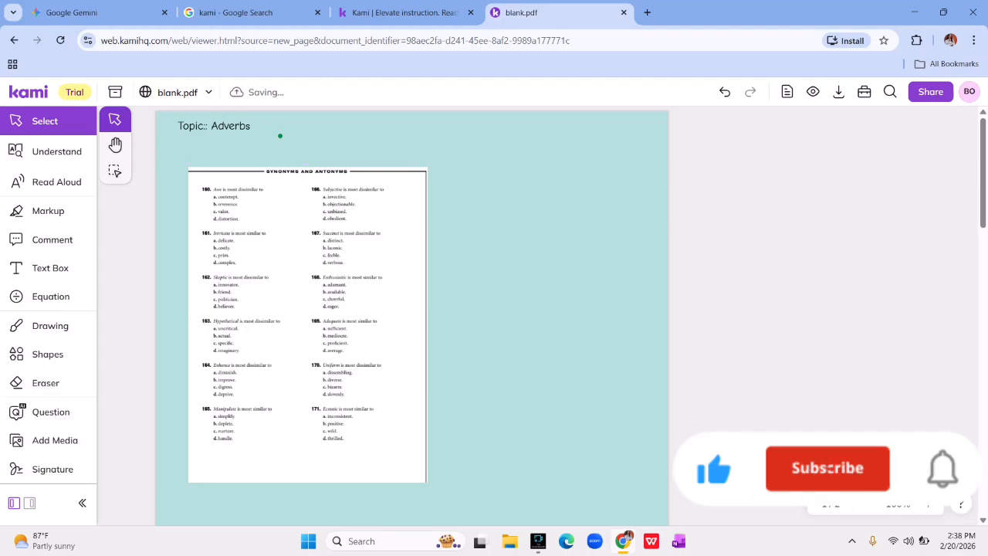
pyautogui.click(929, 505)
pyautogui.click(929, 505)
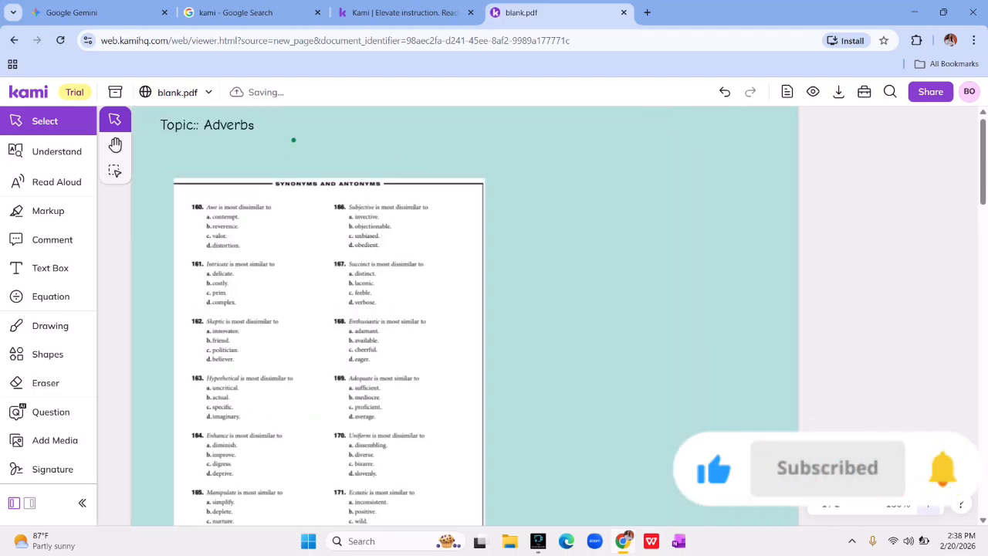
pyautogui.click(929, 505)
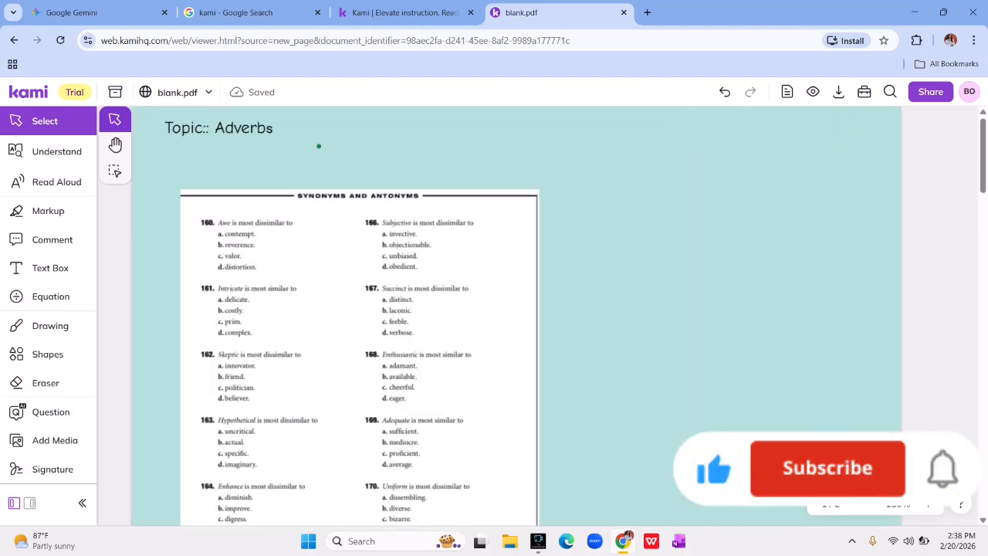
pyautogui.moveTo(360, 332); pyautogui.dragTo(346, 292)
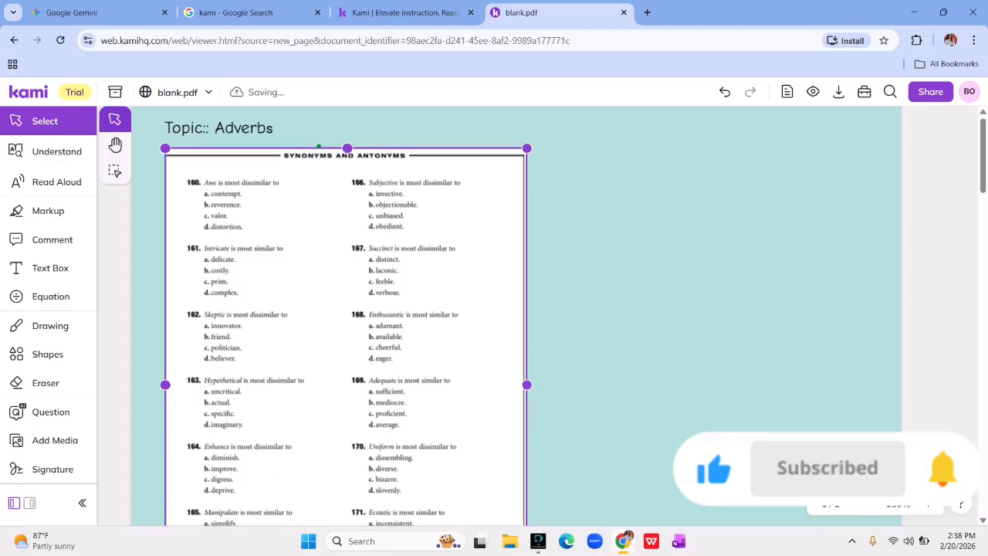
# Step: Nudge the worksheet image slightly to the right, enlarge it from its lower corner to fill more of the page width, and deselect it
pyautogui.scroll(-5, 532, 308)
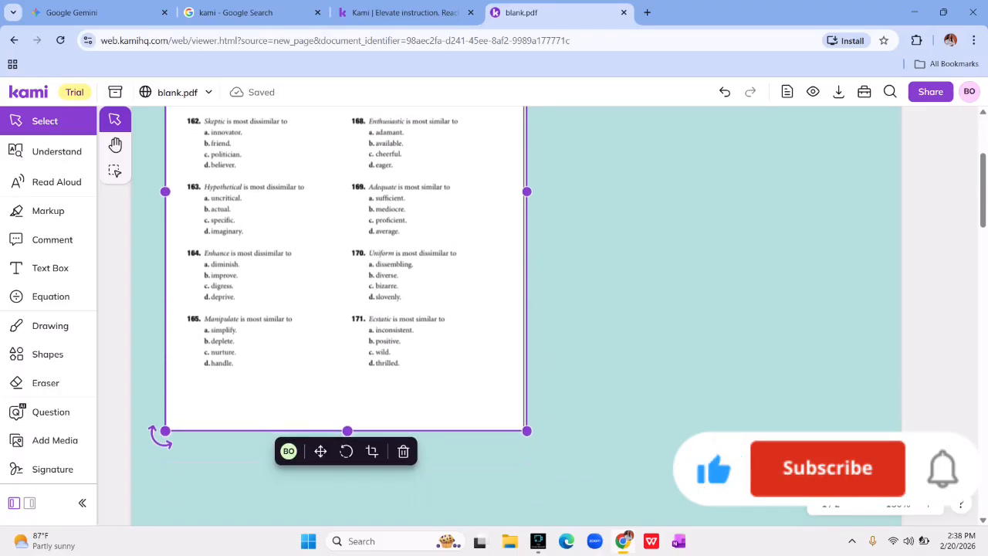
pyautogui.press('Right')
pyautogui.press('Right')
pyautogui.press('Right')
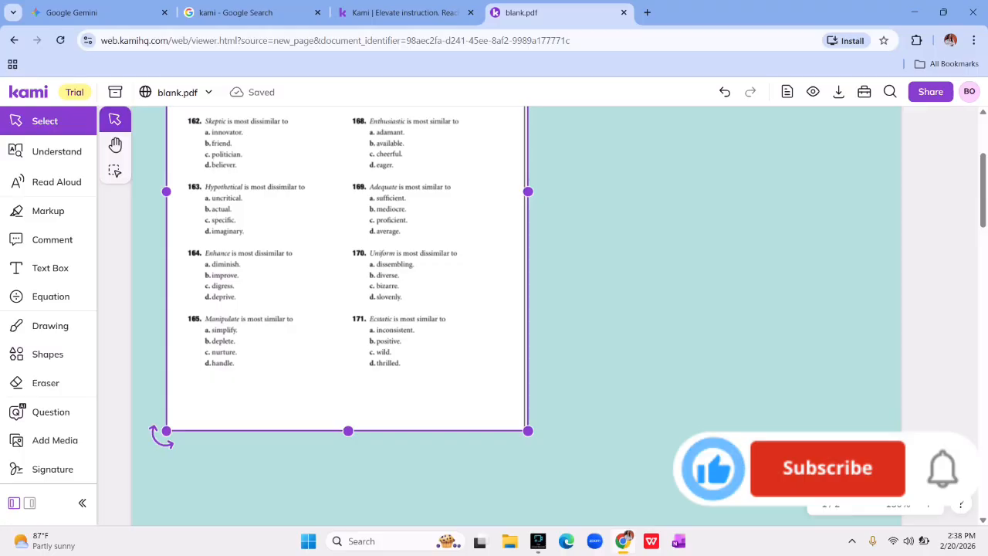
pyautogui.moveTo(163, 433); pyautogui.dragTo(153, 533)
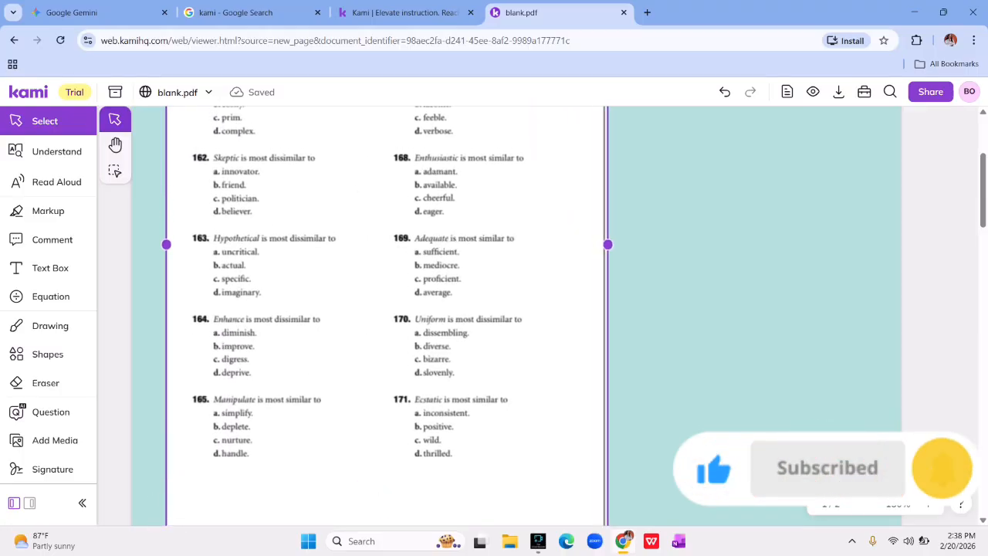
pyautogui.press('Escape')
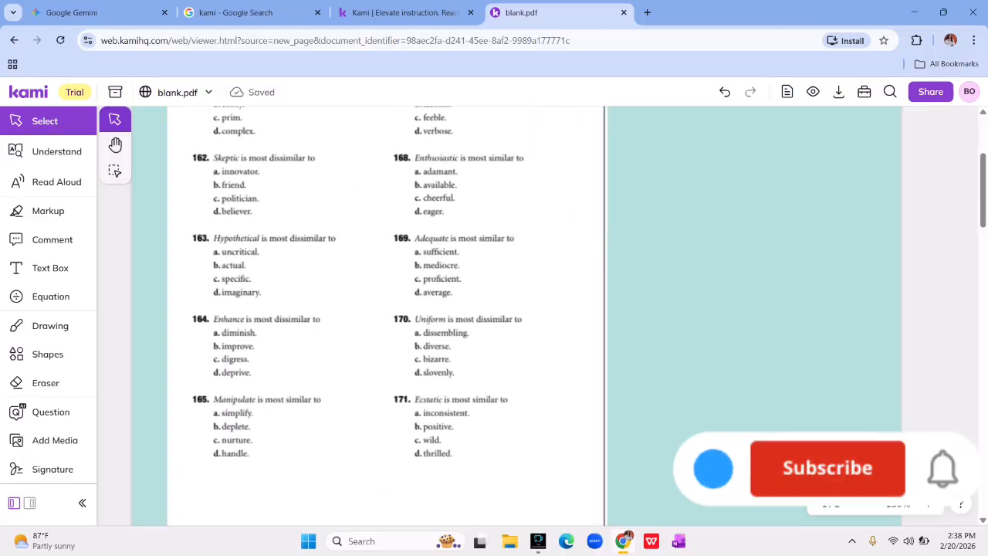
# Step: Select the synonyms and antonyms worksheet image and copy it
pyautogui.scroll(5, 386, 316)
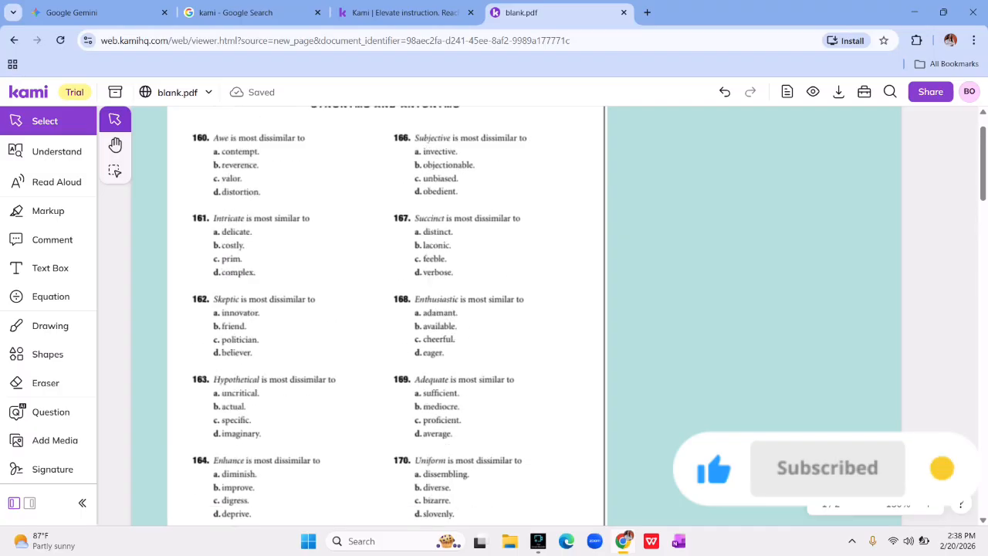
pyautogui.click(318, 151)
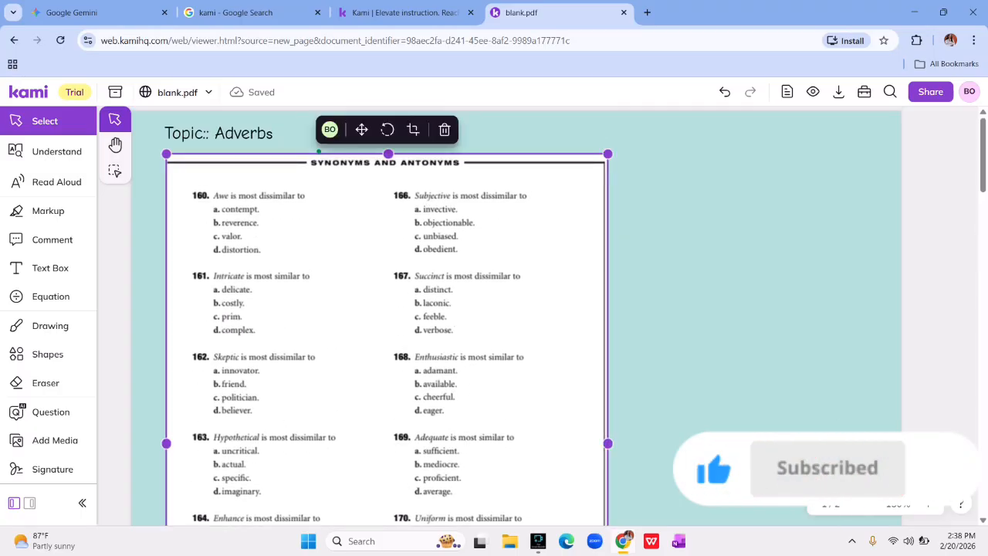
pyautogui.rightClick(410, 252)
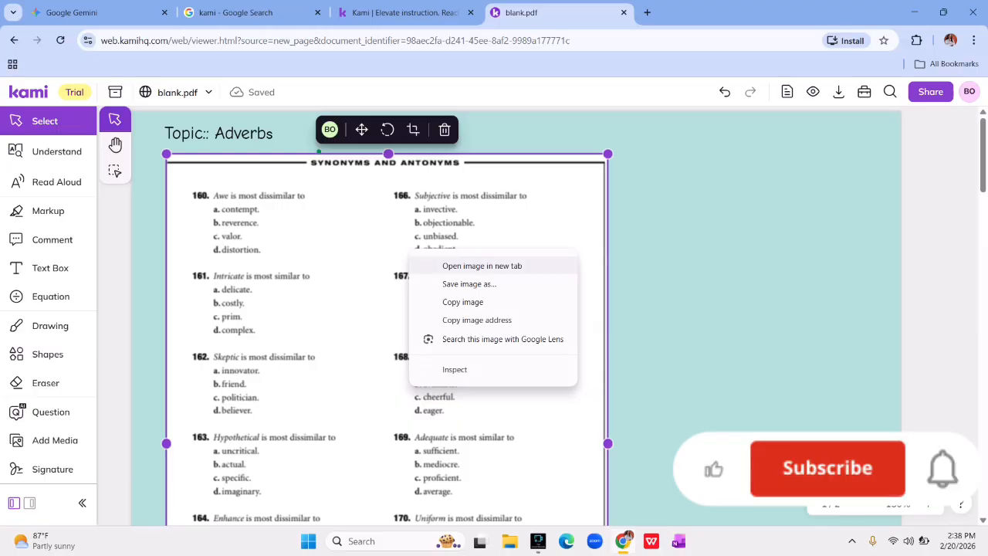
pyautogui.click(463, 302)
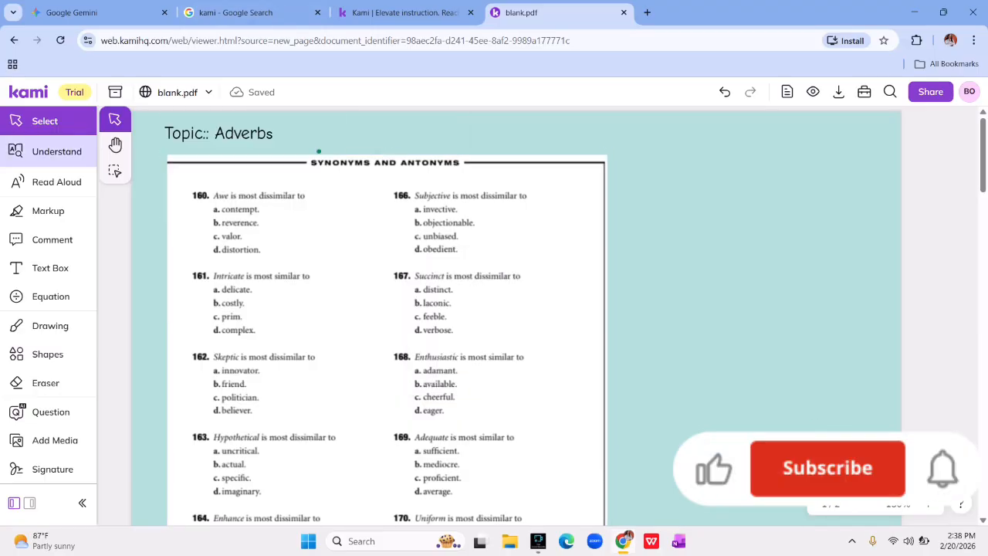
# Step: Circle answer option b (reverence) of question 160 on the worksheet with a black freehand drawing of stroke size 1
pyautogui.click(50, 325)
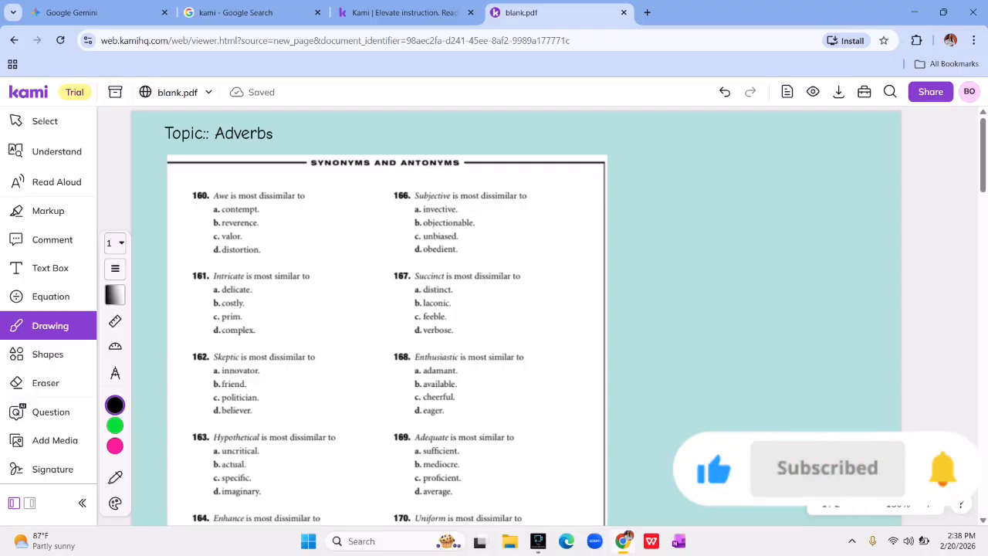
pyautogui.moveTo(207, 225)
pyautogui.mouseDown()
pyautogui.moveTo(212, 236)
pyautogui.moveTo(219, 224)
pyautogui.mouseUp()
pyautogui.moveTo(116, 424)
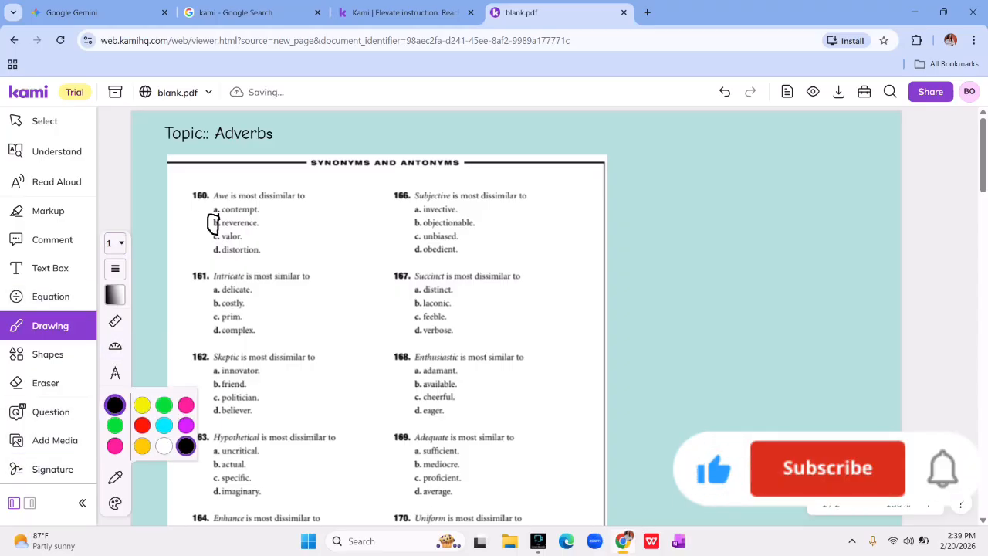
# Step: Look over the rest of the page and the options of the Shapes, Eraser, Text Box, Comment, Add Media and Question tools
pyautogui.scroll(-10, 516, 309)
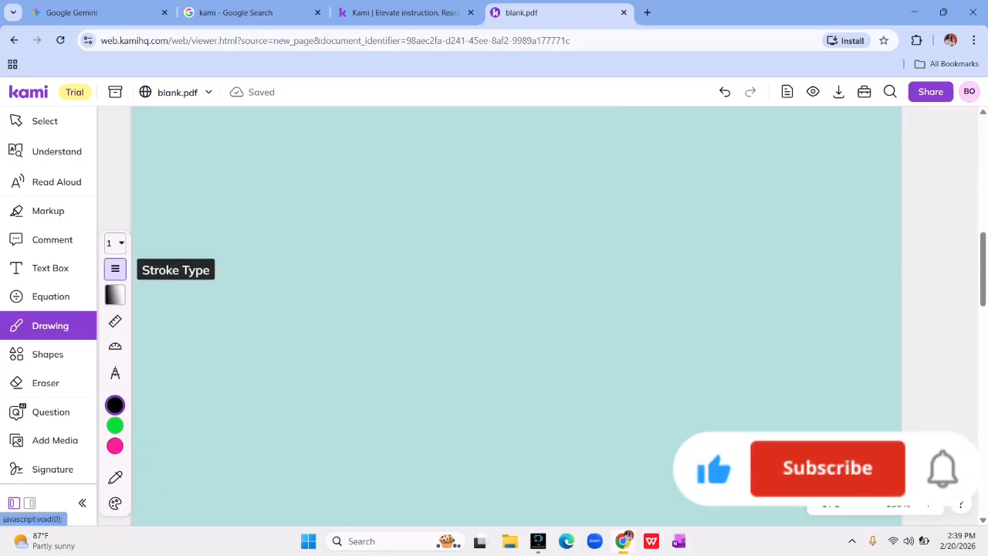
pyautogui.scroll(-5, 515, 309)
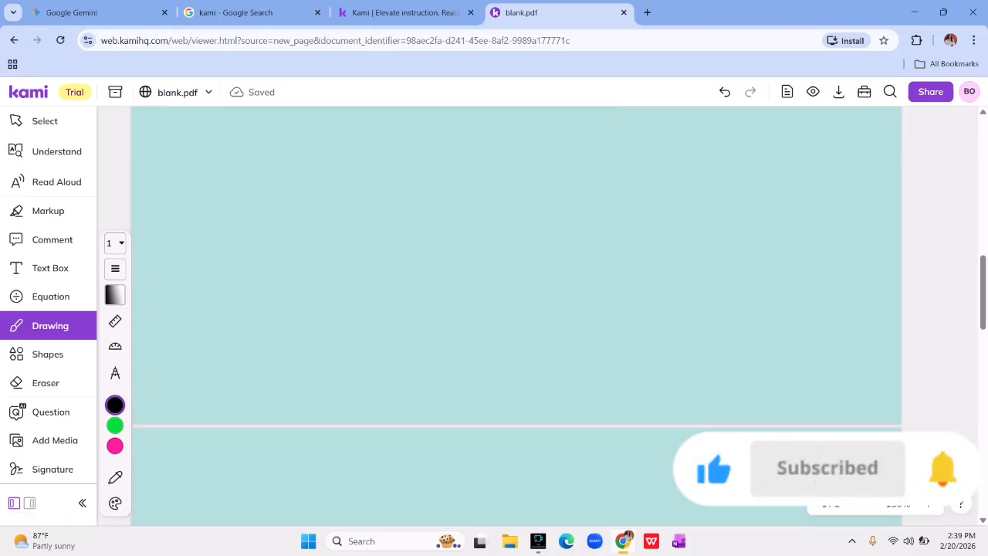
pyautogui.scroll(3, 515, 308)
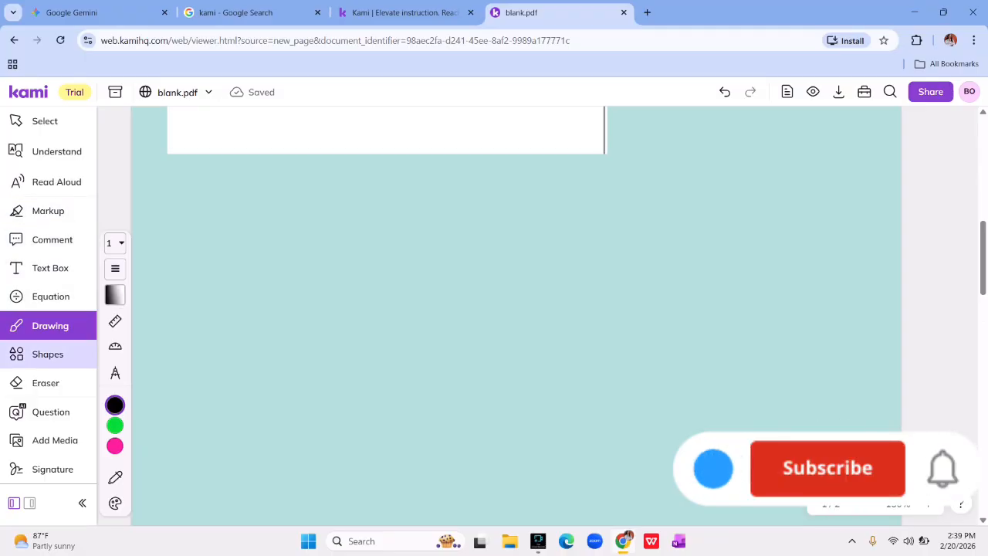
pyautogui.click(48, 354)
pyautogui.click(45, 382)
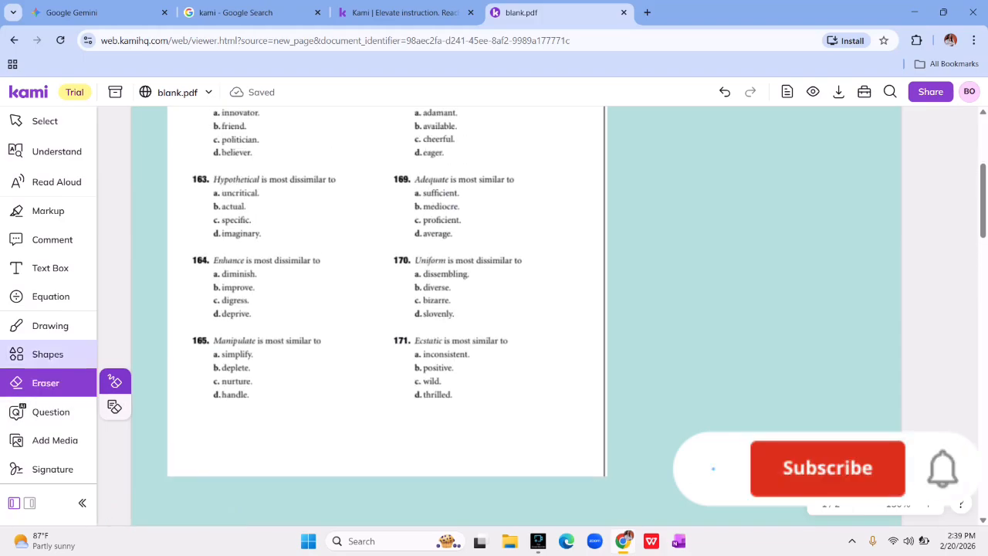
pyautogui.click(51, 268)
pyautogui.scroll(5, 214, 224)
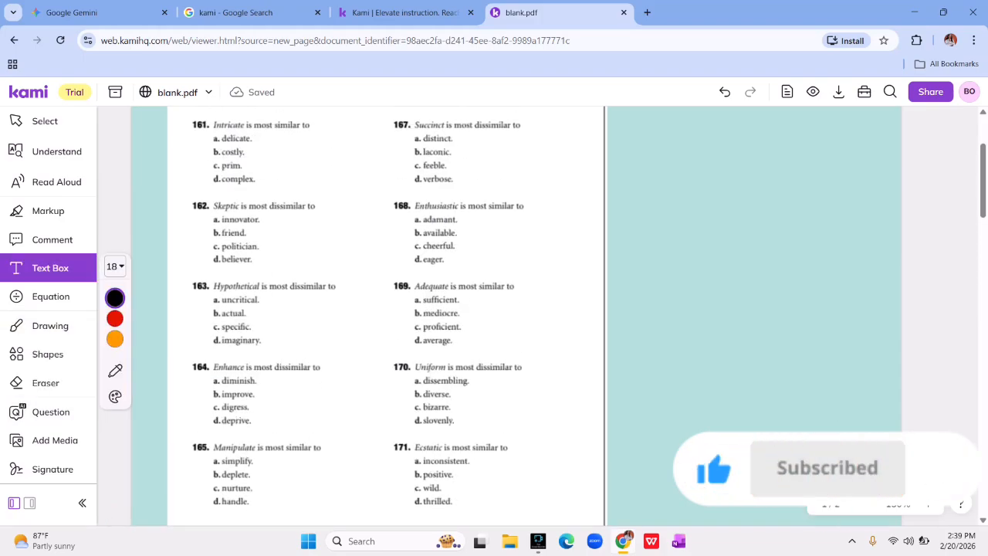
pyautogui.click(52, 239)
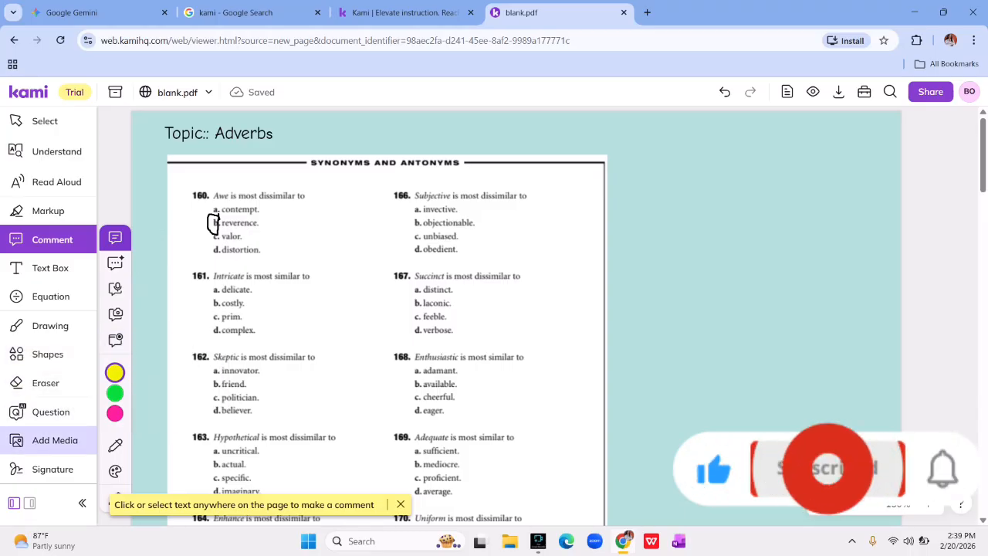
pyautogui.click(55, 440)
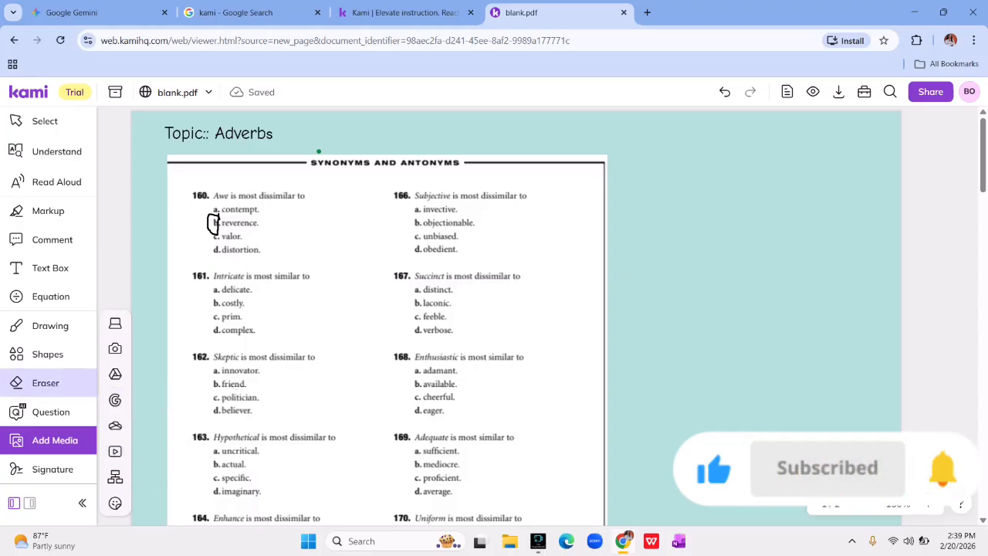
pyautogui.click(50, 412)
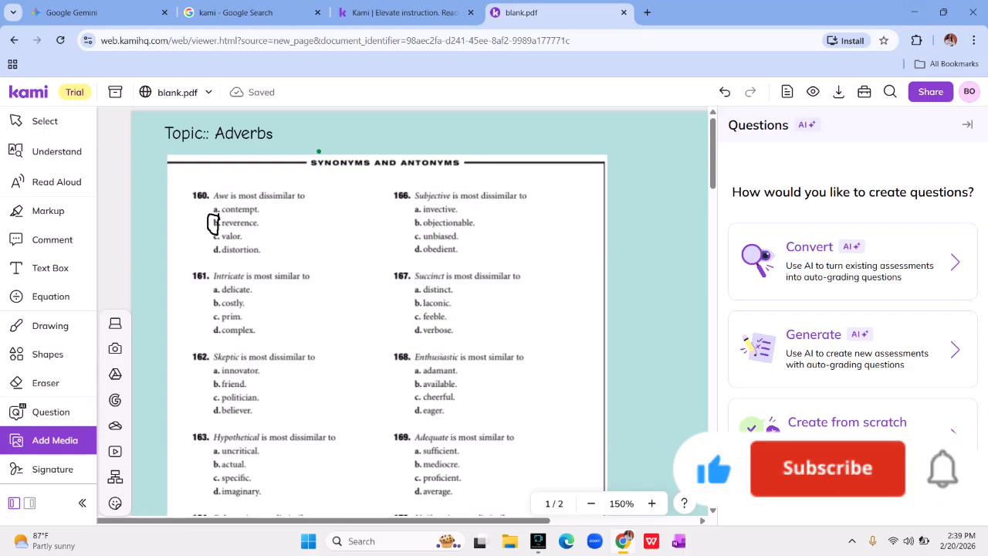
pyautogui.click(319, 146)
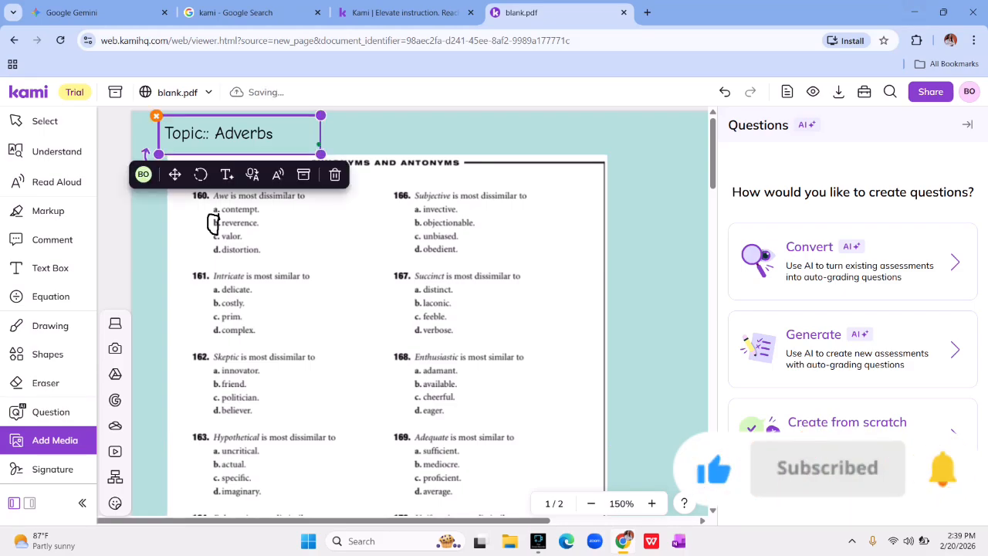
pyautogui.click(318, 152)
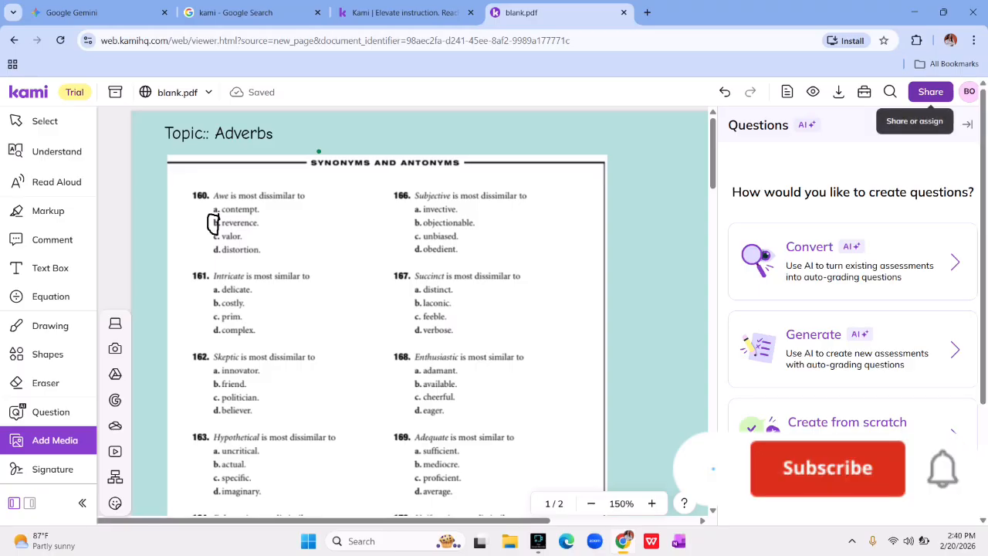
# Step: Set the document's annotation settings to "Share annotations with collaborators" and select its share link
pyautogui.click(930, 92)
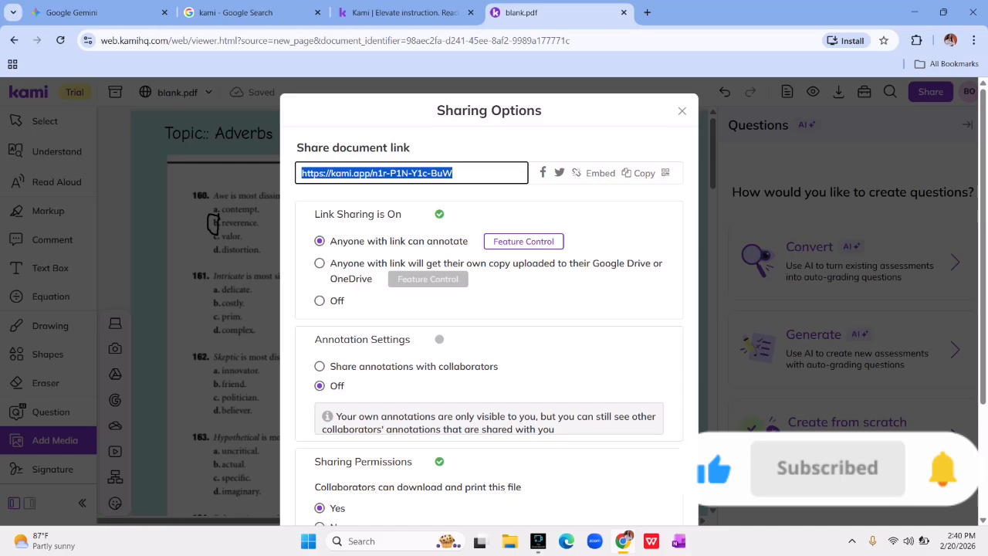
pyautogui.scroll(-2, 213, 224)
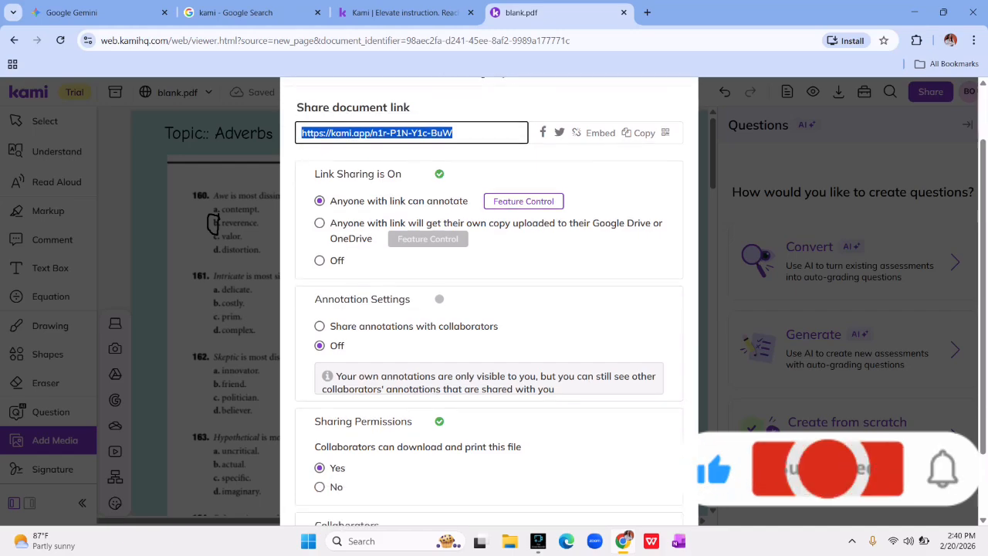
pyautogui.click(320, 211)
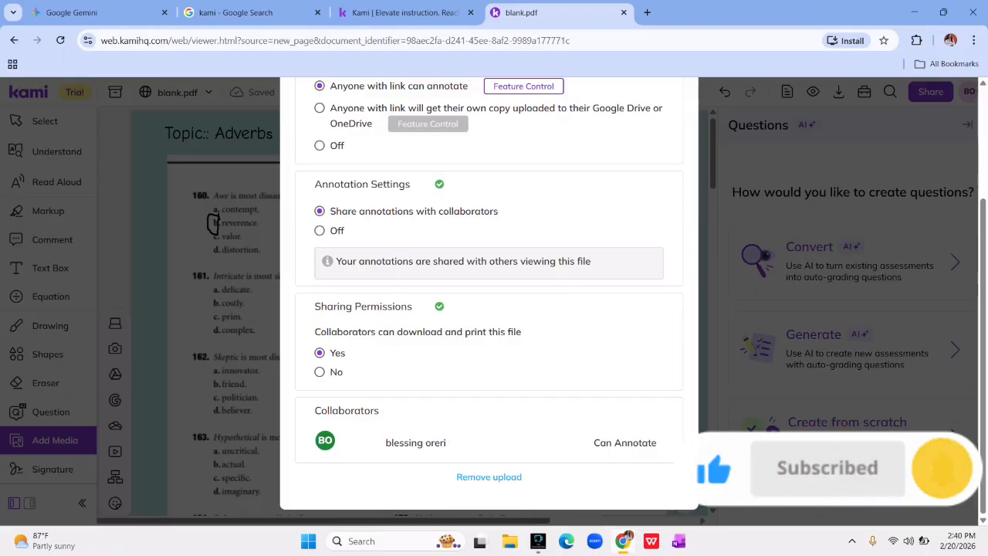
pyautogui.scroll(3, 488, 309)
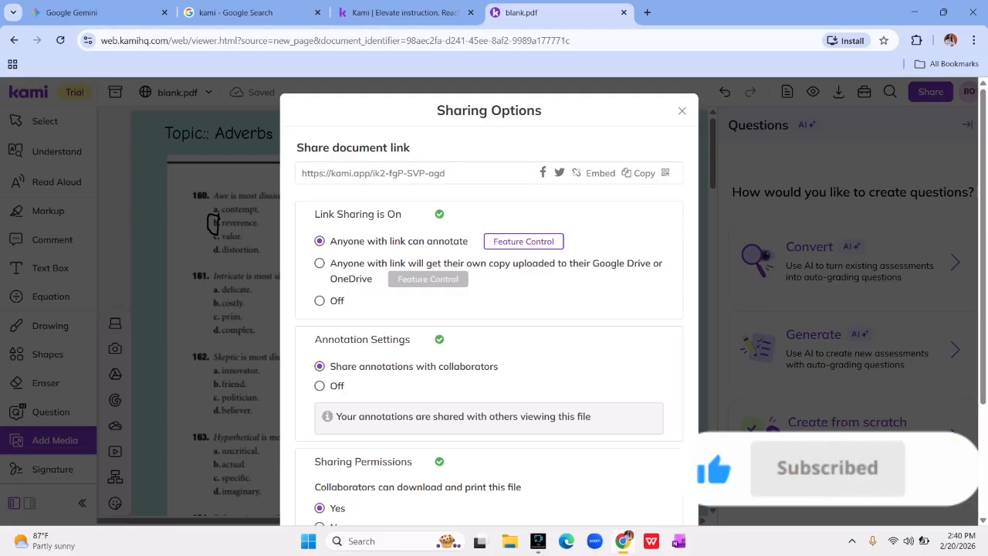
pyautogui.moveTo(319, 173); pyautogui.dragTo(445, 173)
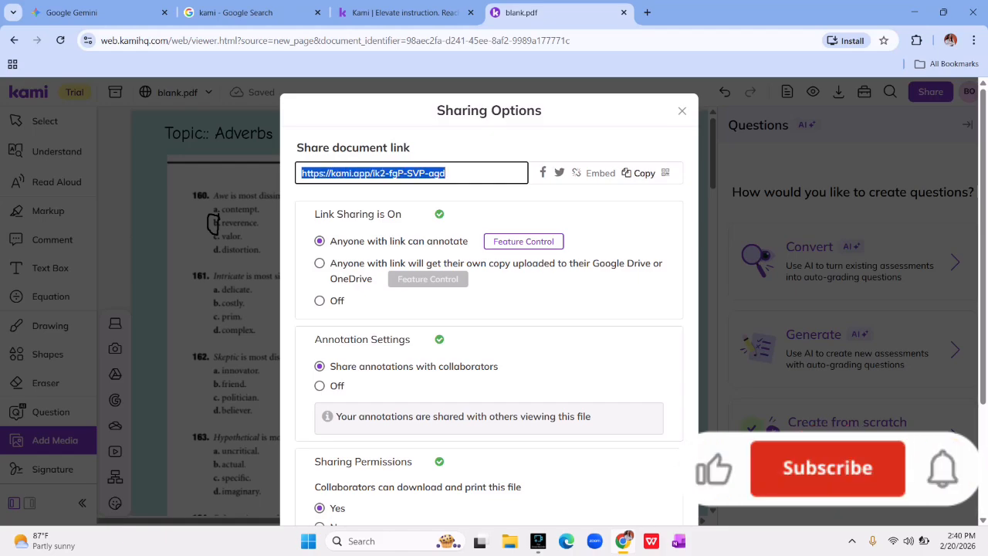
# Step: Copy the document's share link and close the sharing options
pyautogui.click(640, 173)
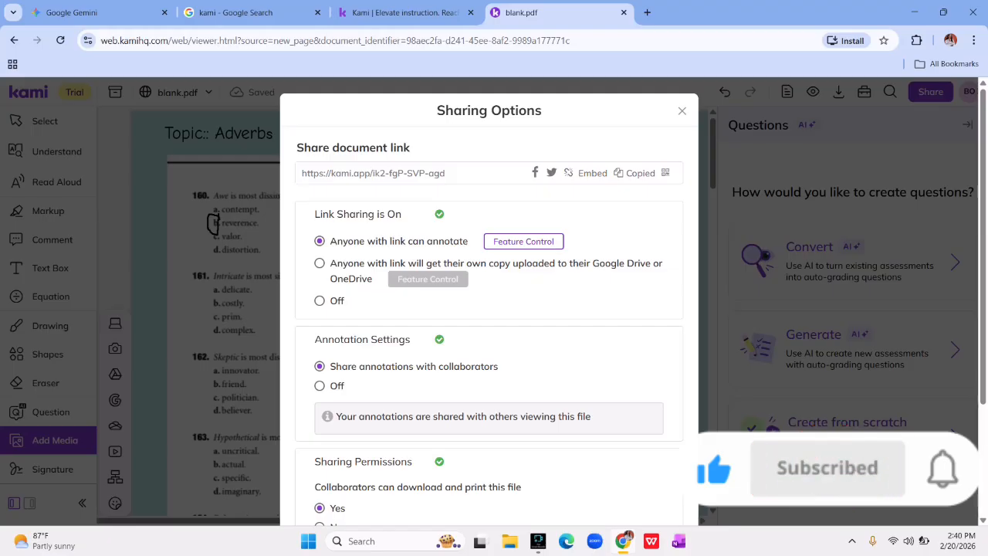
pyautogui.click(213, 223)
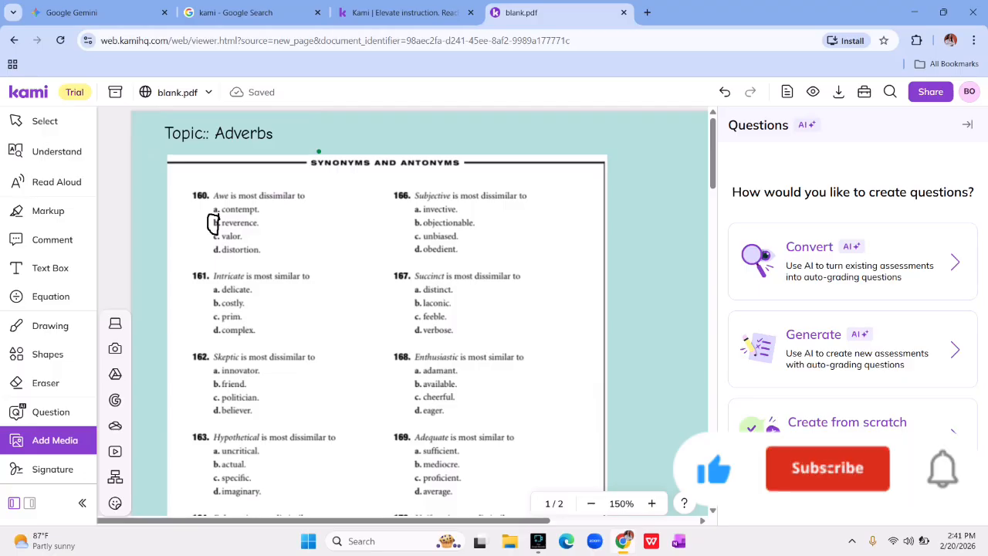
# Step: Show the protractor and the compass on the page below the worksheet questions in turn, and hide each again
pyautogui.scroll(-10, 213, 224)
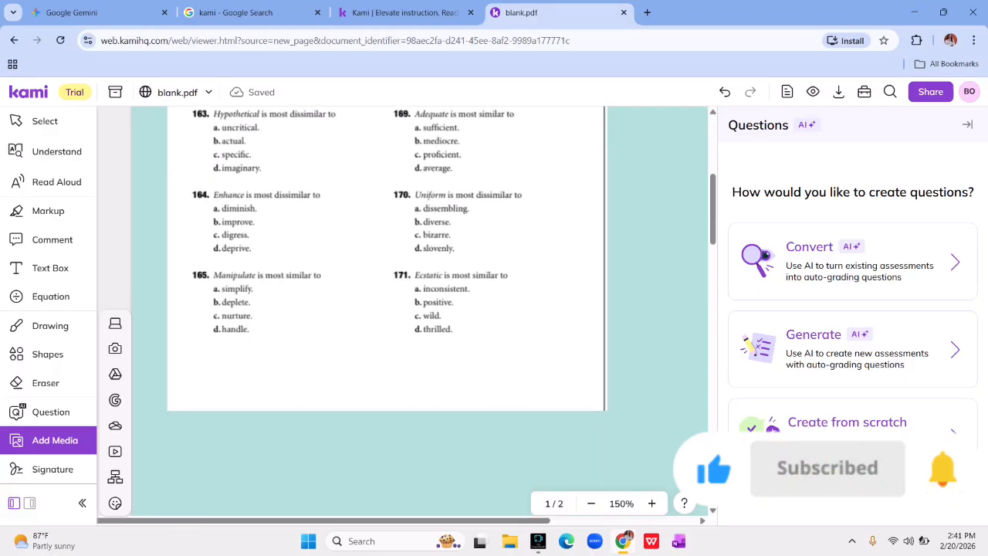
pyautogui.scroll(1, 386, 232)
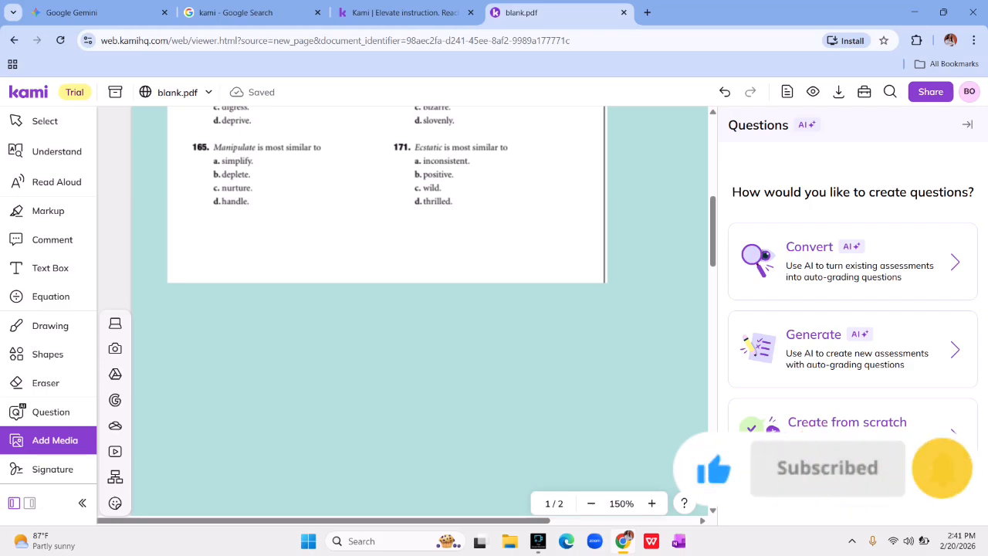
pyautogui.click(50, 325)
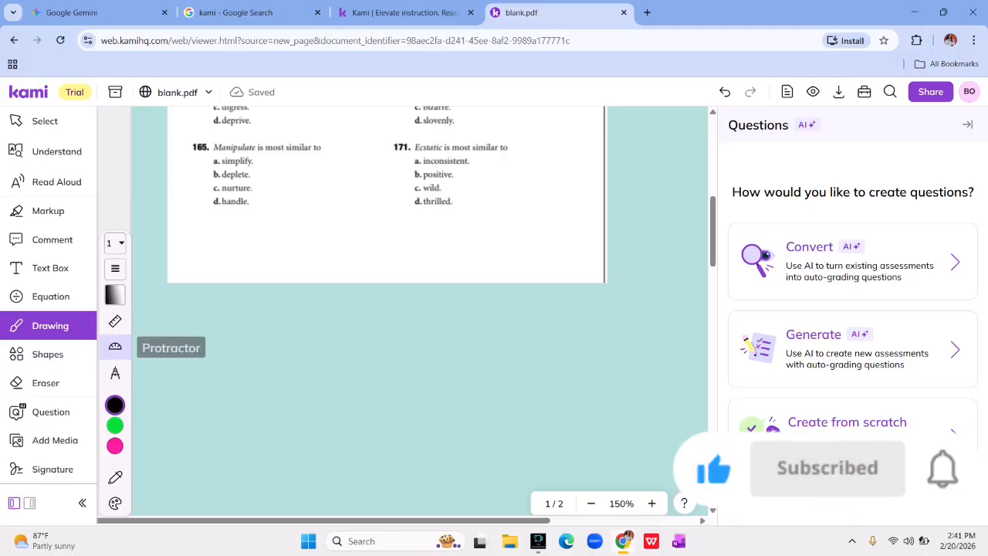
pyautogui.click(115, 346)
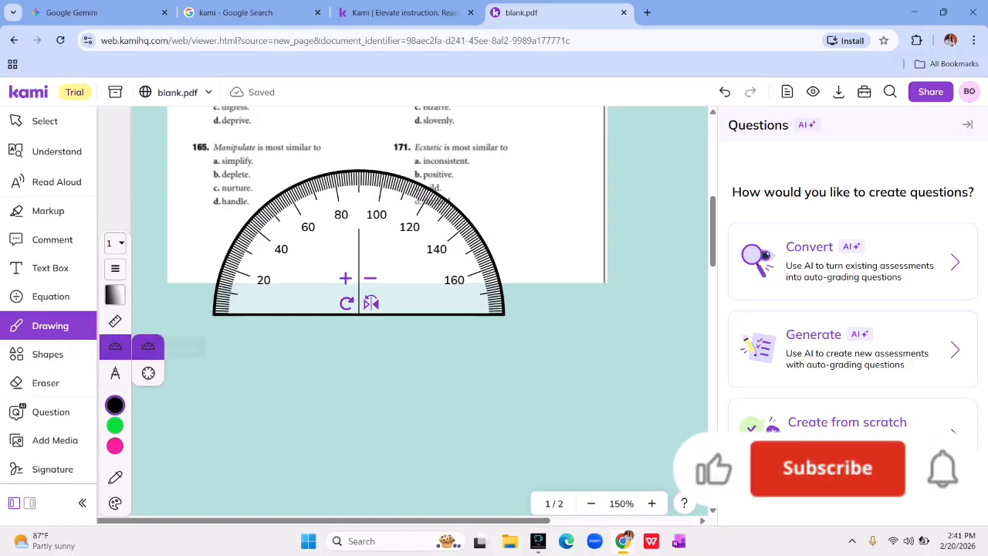
pyautogui.click(115, 346)
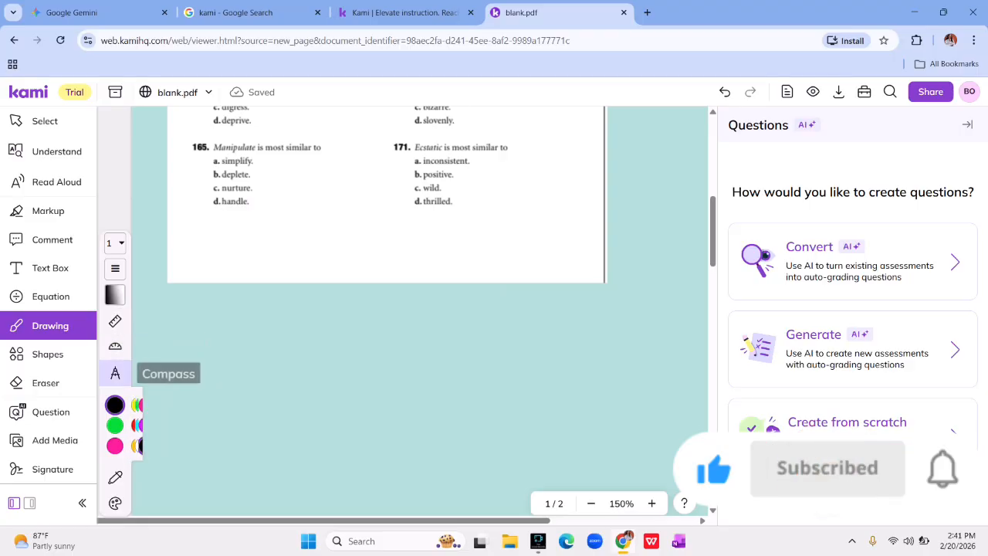
pyautogui.click(115, 373)
pyautogui.click(115, 373)
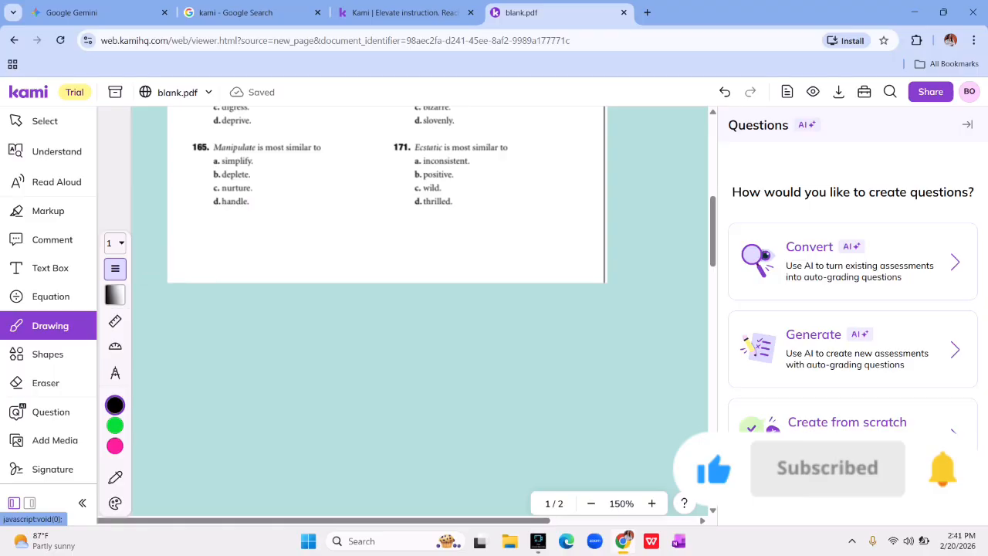
# Step: Look over the drawing line styles and the colour palette swatches, and save the palette with its existing colours
pyautogui.click(115, 268)
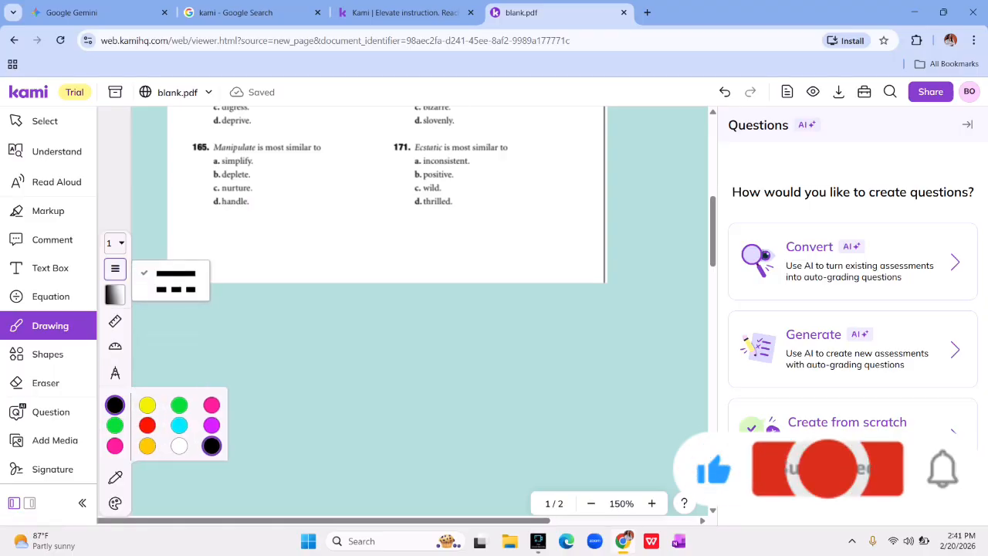
pyautogui.click(115, 504)
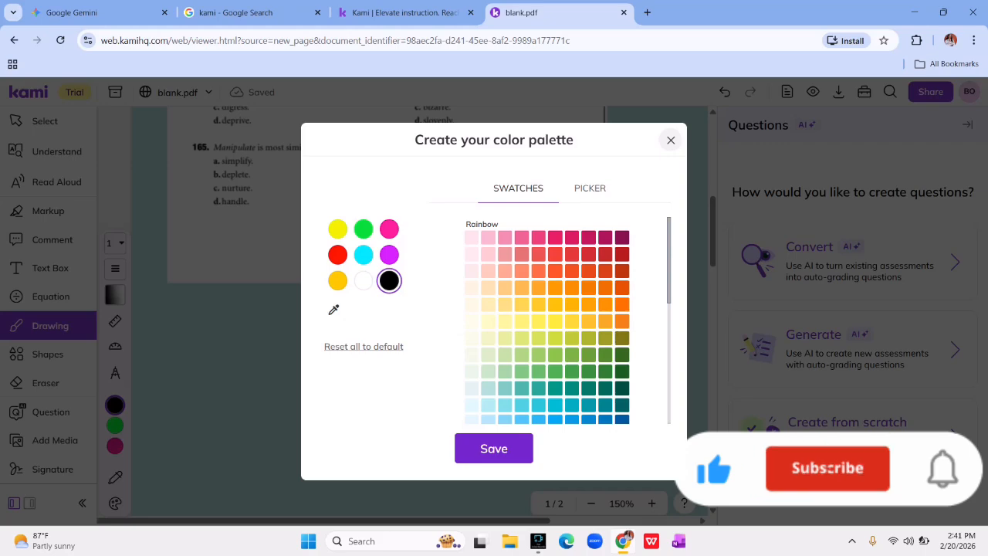
pyautogui.click(494, 448)
# Step: Handwrite the fraction 23 over 1 in black, stroke size 1, on the empty area below the worksheet image
pyautogui.moveTo(115, 426)
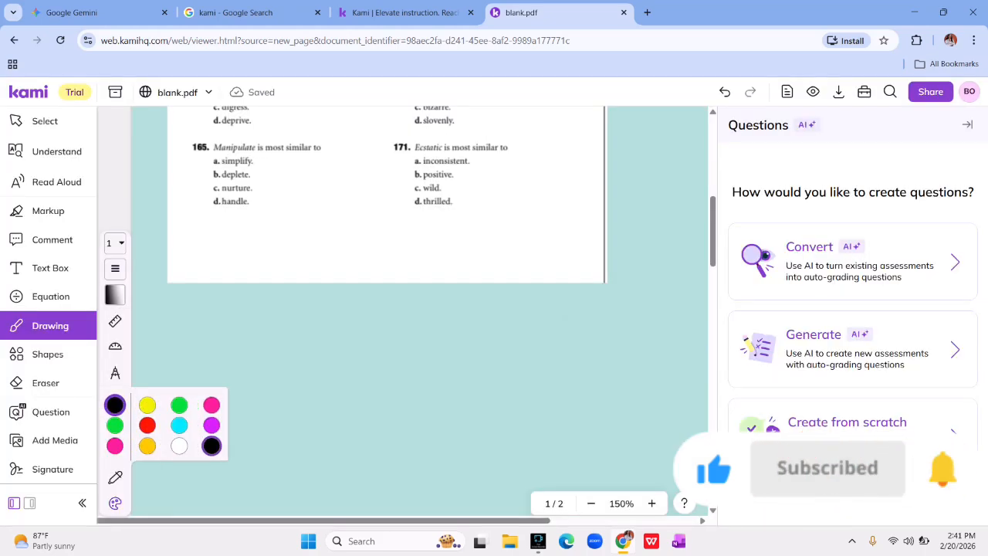
pyautogui.moveTo(187, 332)
pyautogui.mouseDown()
pyautogui.moveTo(203, 333)
pyautogui.moveTo(207, 357)
pyautogui.moveTo(253, 348)
pyautogui.mouseUp()
pyautogui.moveTo(164, 392); pyautogui.dragTo(297, 370)
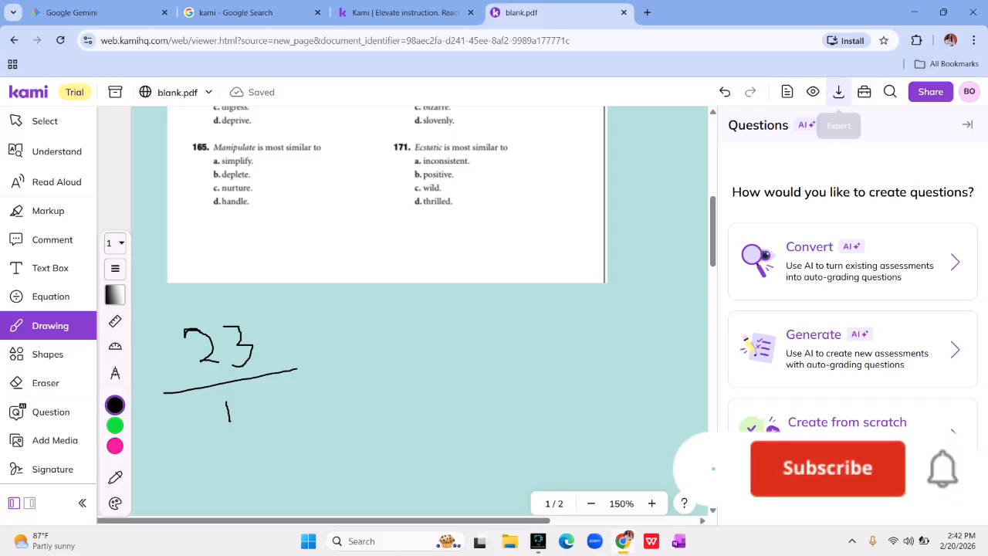
# Step: Examine the document's export and print options, its view options, and its file options including the sources for opening a file
pyautogui.click(838, 92)
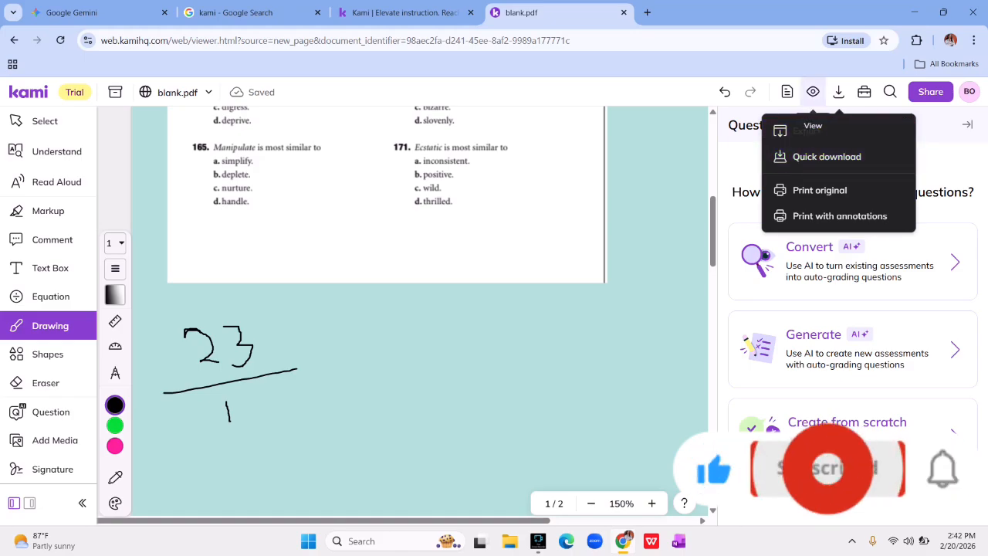
pyautogui.click(813, 92)
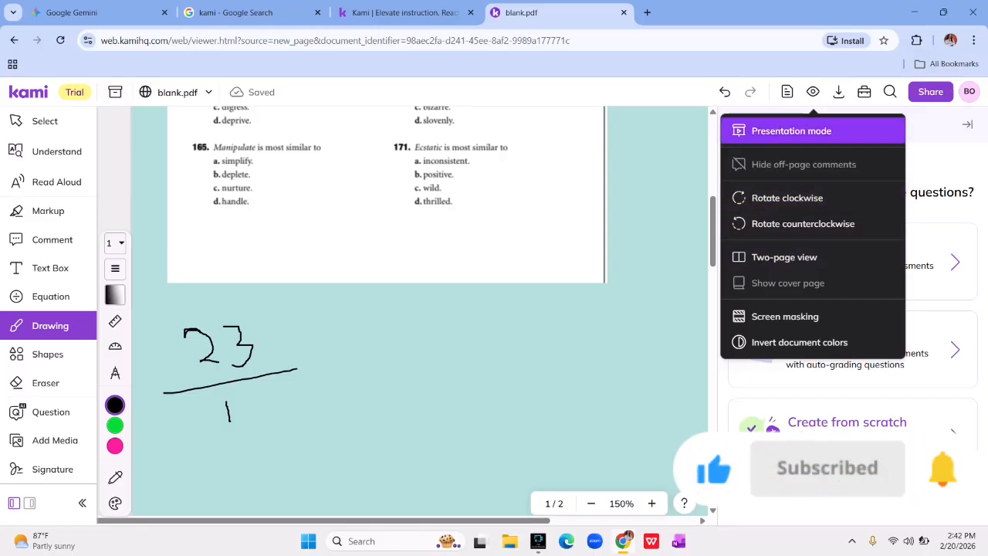
pyautogui.click(627, 210)
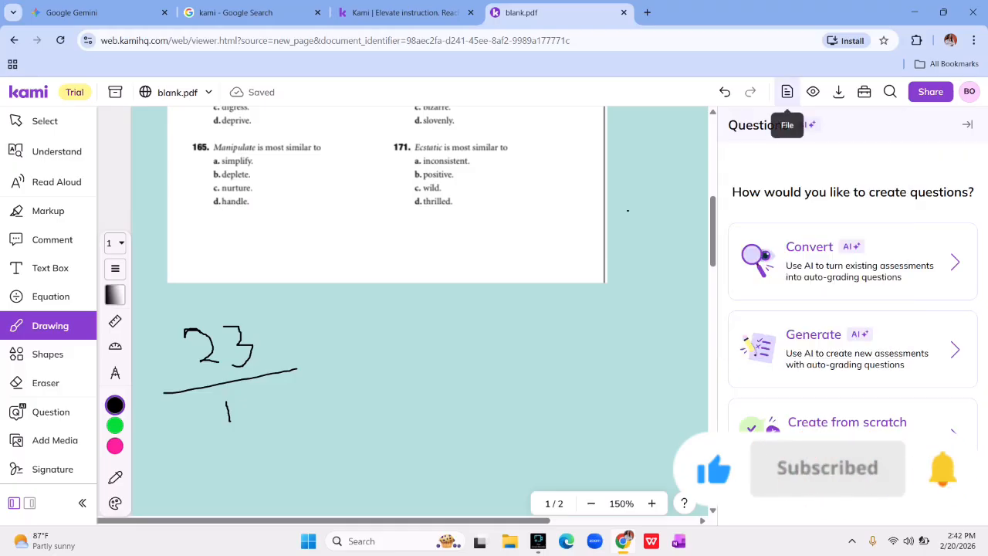
pyautogui.click(787, 92)
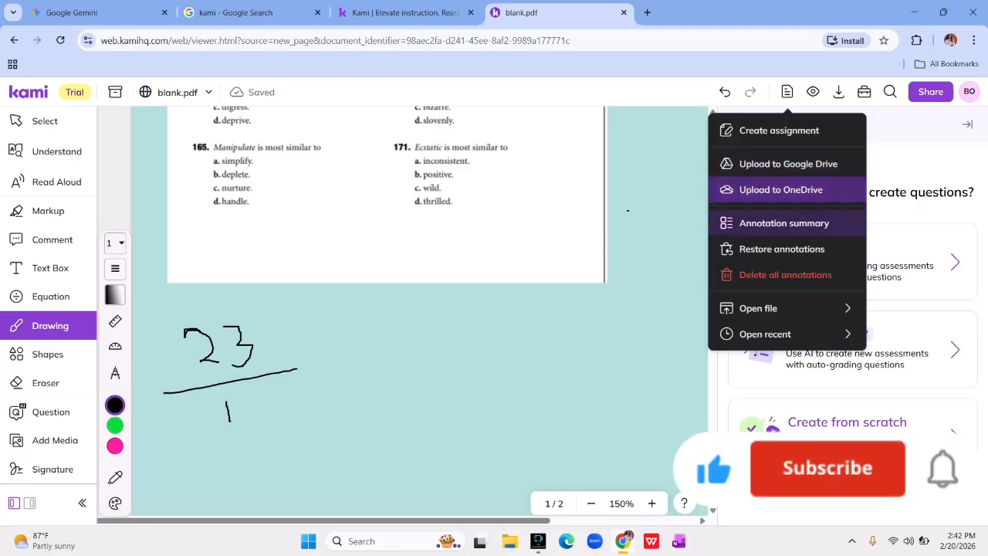
pyautogui.moveTo(764, 308)
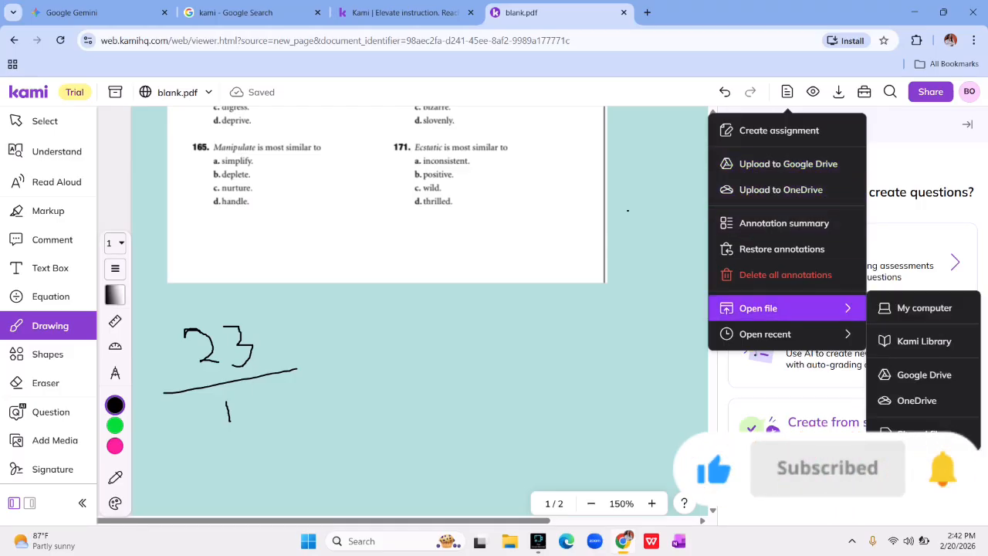